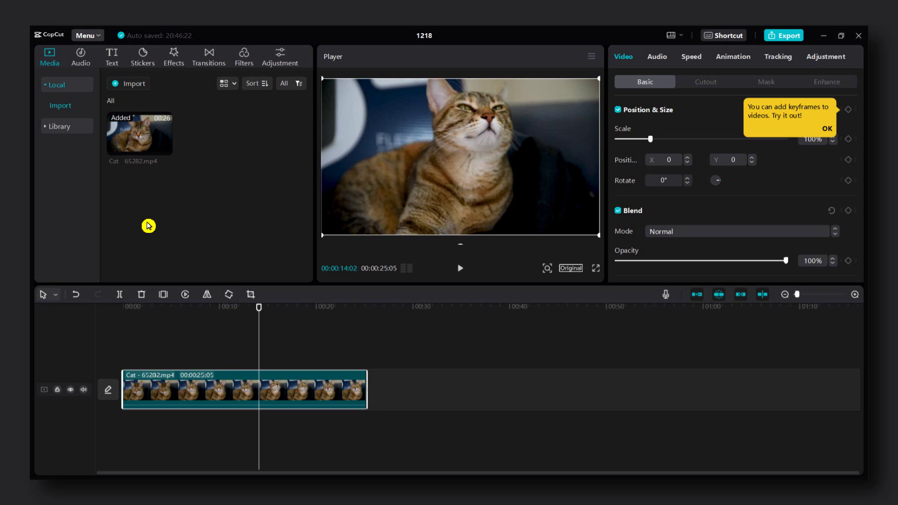
# - Add the Comic B&W Sketch video effect and stretch it across the entire cat clip
pyautogui.moveTo(256, 324); pyautogui.dragTo(193, 328)
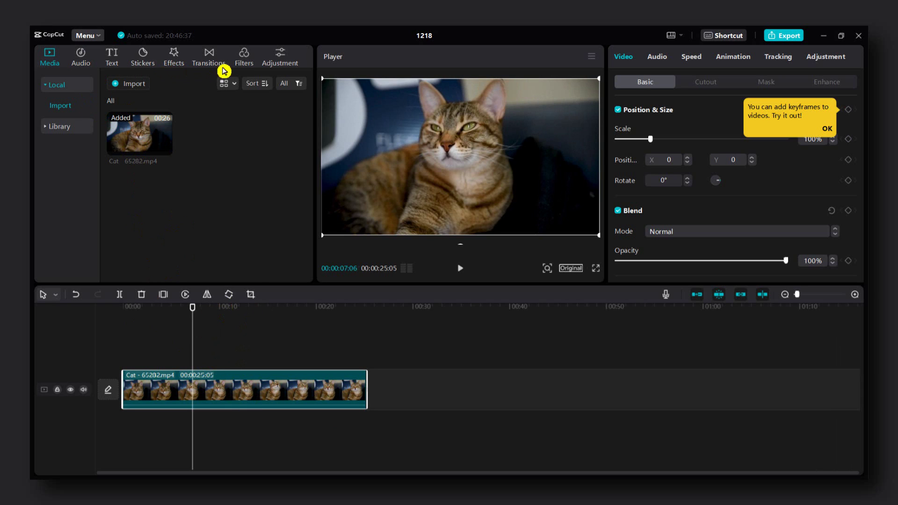
pyautogui.click(241, 63)
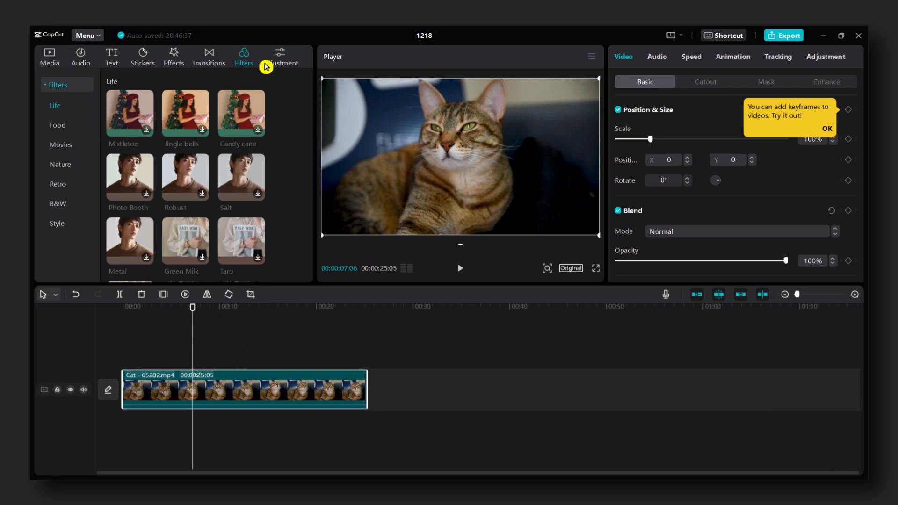
pyautogui.click(174, 59)
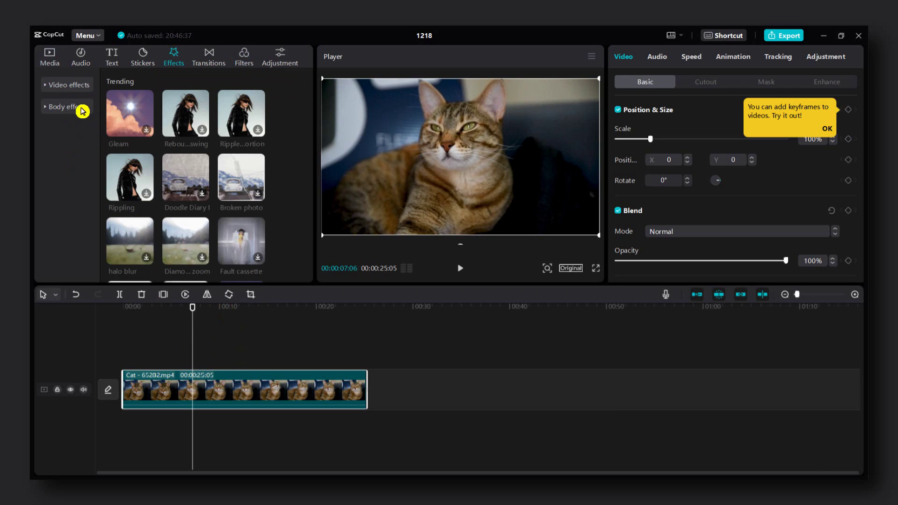
pyautogui.click(49, 87)
pyautogui.scroll(-3, 70, 140)
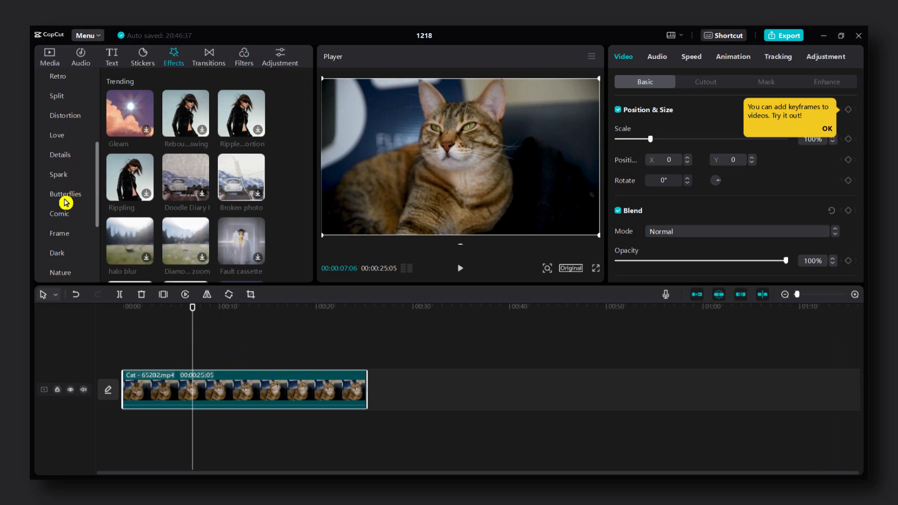
pyautogui.scroll(-3, 66, 208)
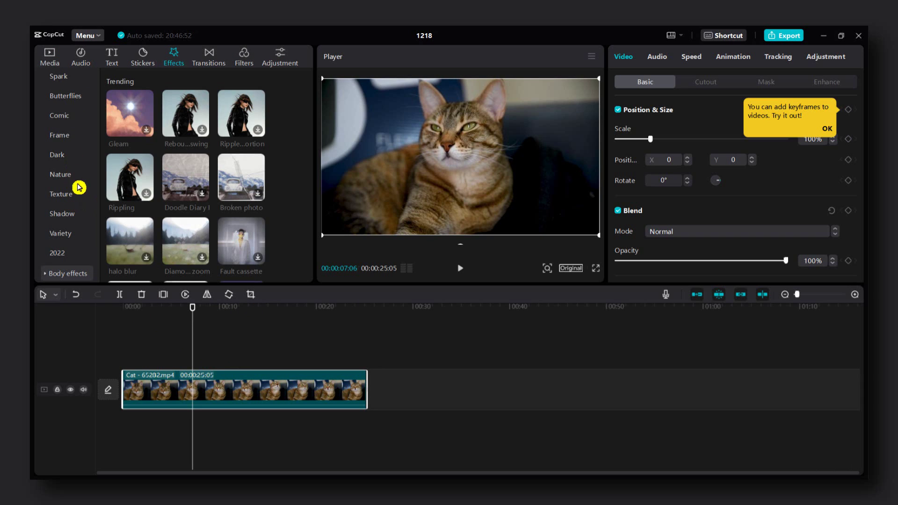
pyautogui.click(62, 116)
pyautogui.scroll(-2, 150, 156)
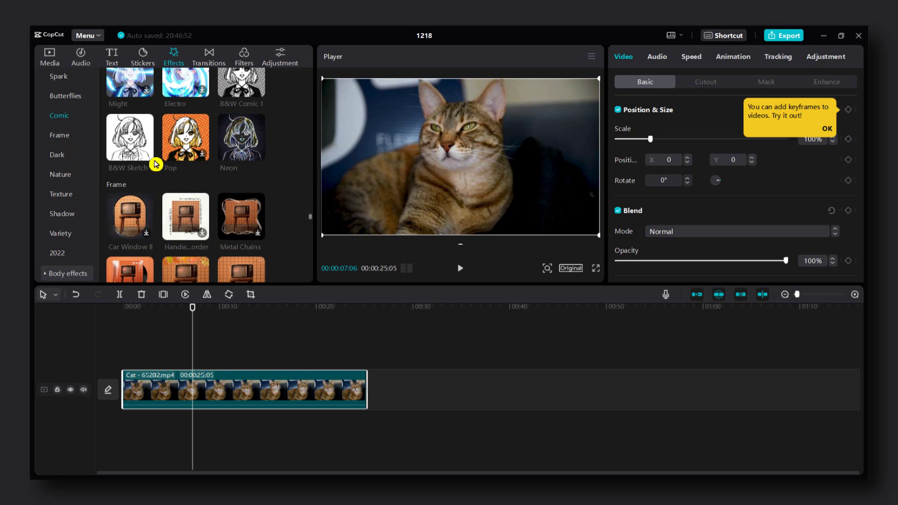
pyautogui.moveTo(140, 160); pyautogui.dragTo(131, 354)
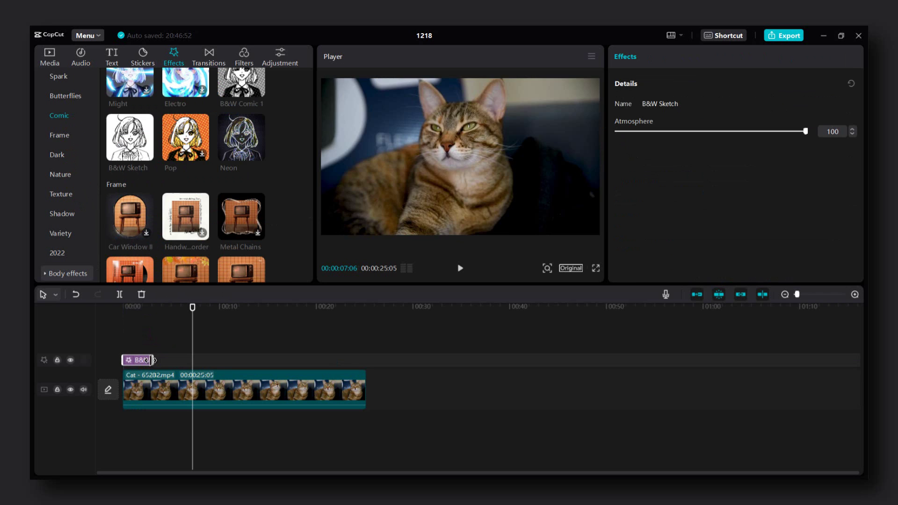
pyautogui.moveTo(160, 360); pyautogui.dragTo(366, 359)
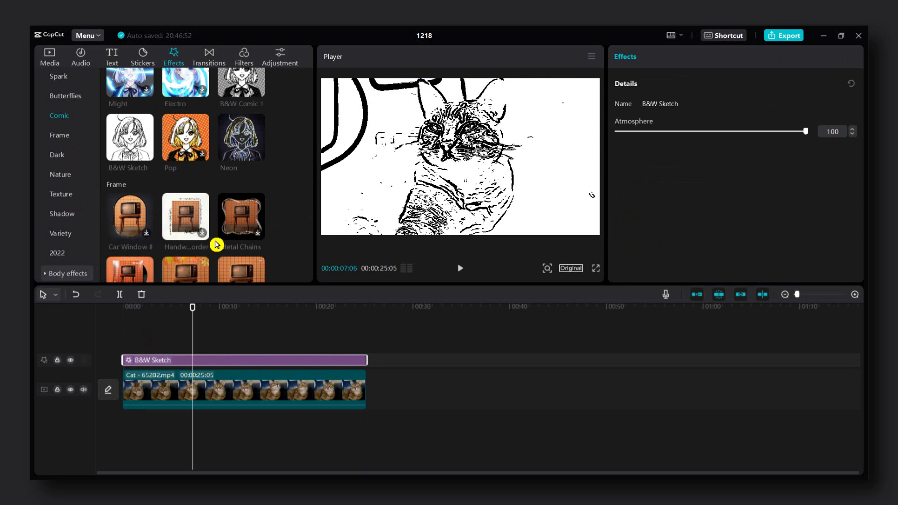
pyautogui.scroll(2, 185, 224)
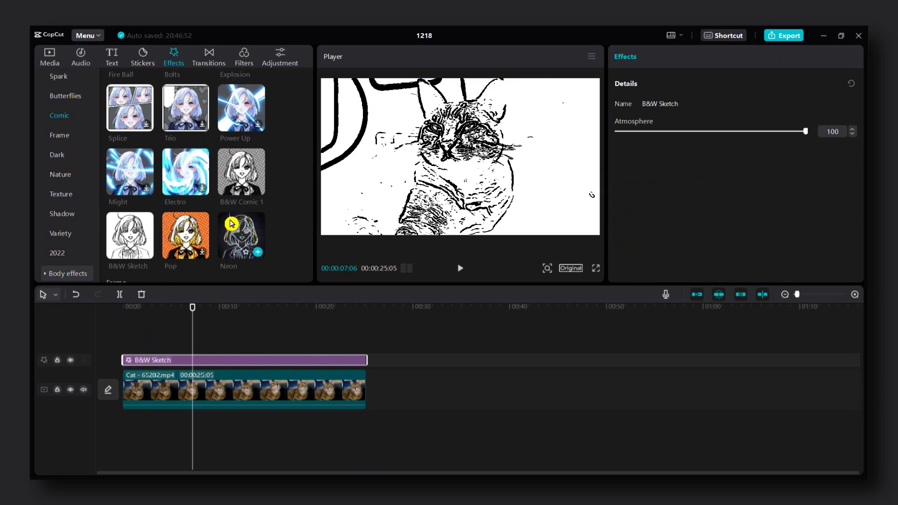
pyautogui.scroll(5, 76, 144)
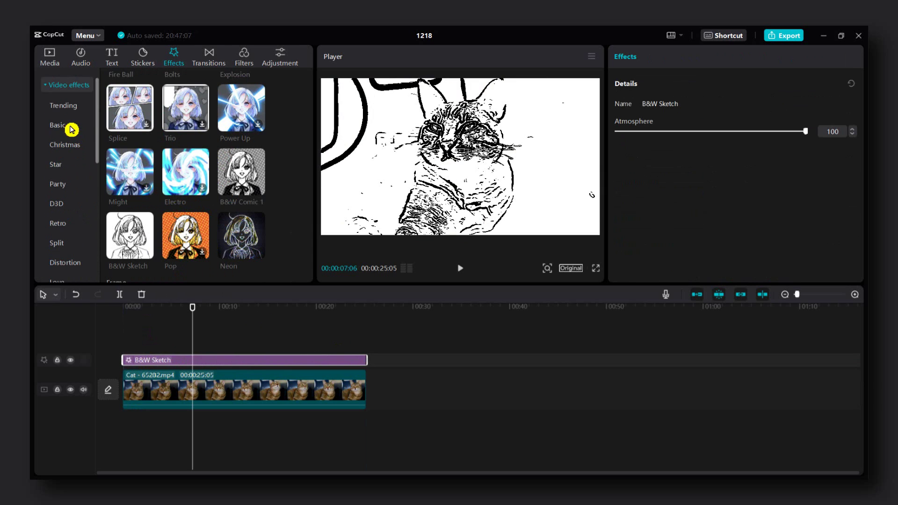
# - Add a full-length Basic Blur effect on a track above the B&W Sketch effect
pyautogui.click(70, 126)
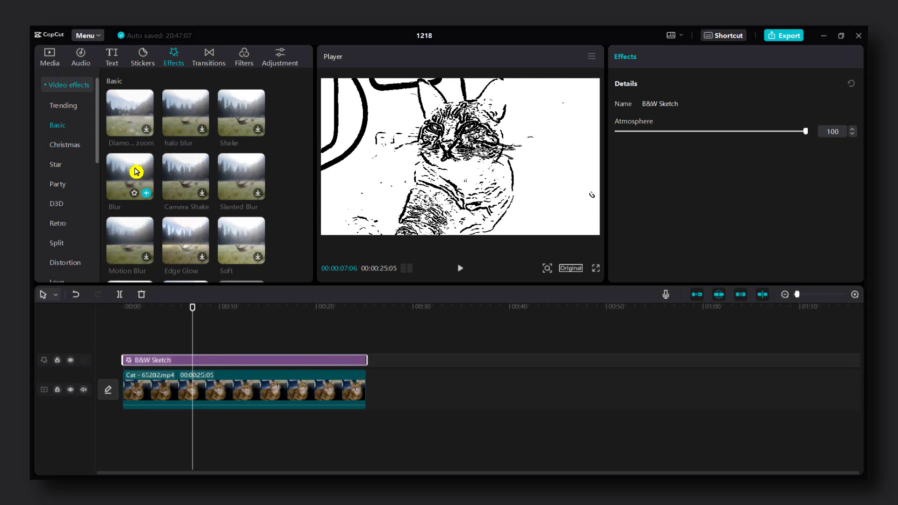
pyautogui.moveTo(130, 175)
pyautogui.mouseDown()
pyautogui.moveTo(138, 351)
pyautogui.moveTo(366, 345)
pyautogui.mouseUp()
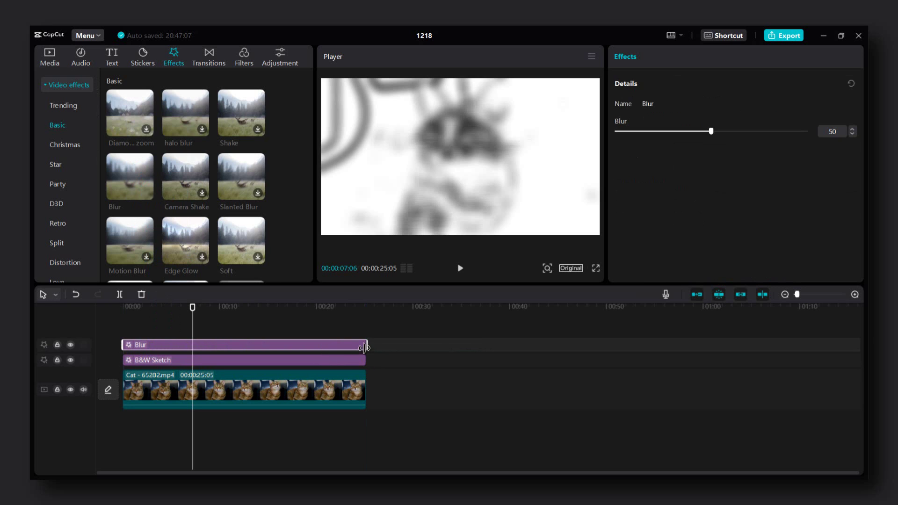
pyautogui.click(200, 317)
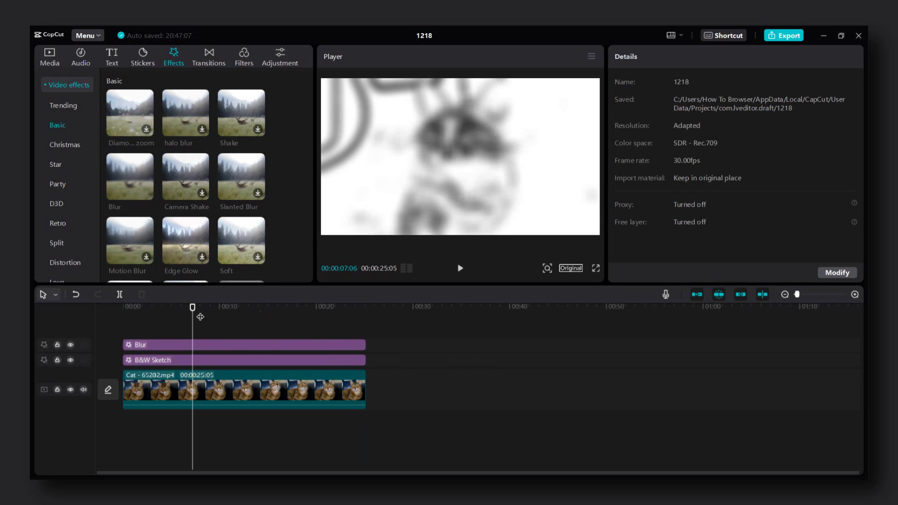
pyautogui.moveTo(252, 313); pyautogui.dragTo(227, 313)
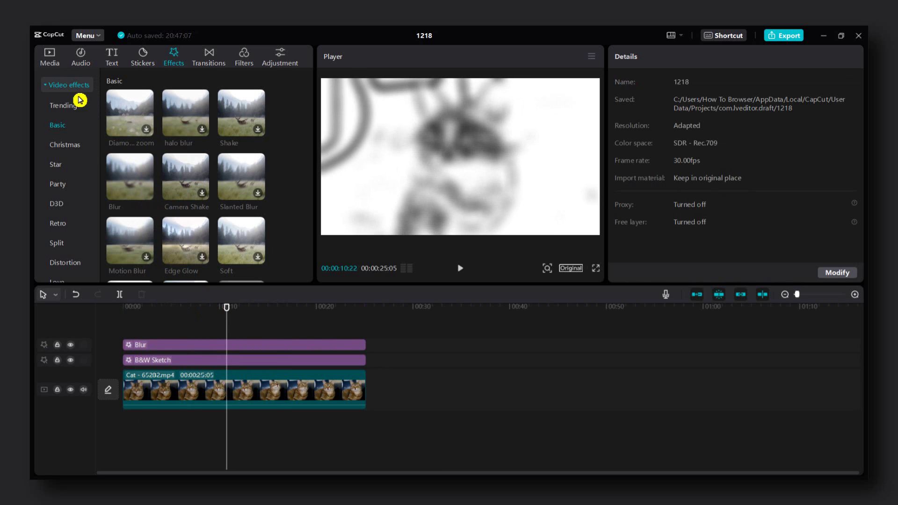
# - Export the blurred sketch video as 1218 and dismiss the completion notice
pyautogui.click(776, 36)
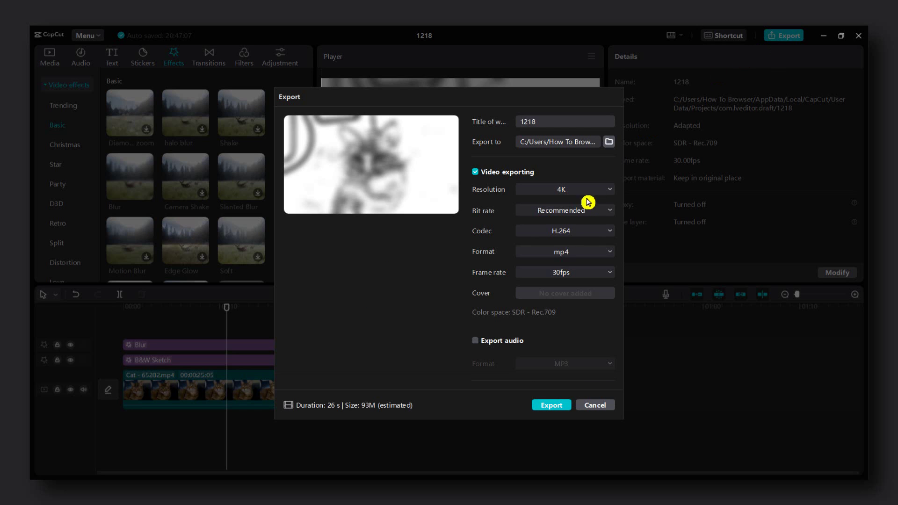
pyautogui.click(546, 398)
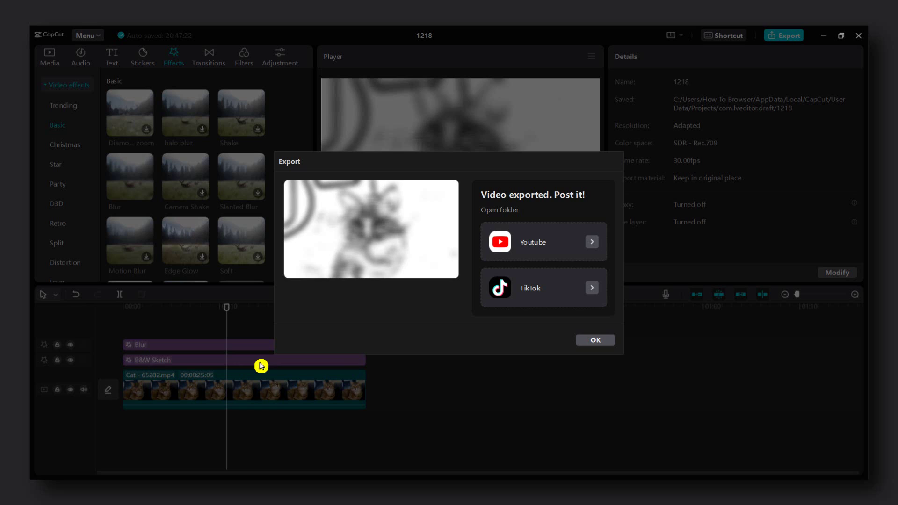
pyautogui.click(578, 341)
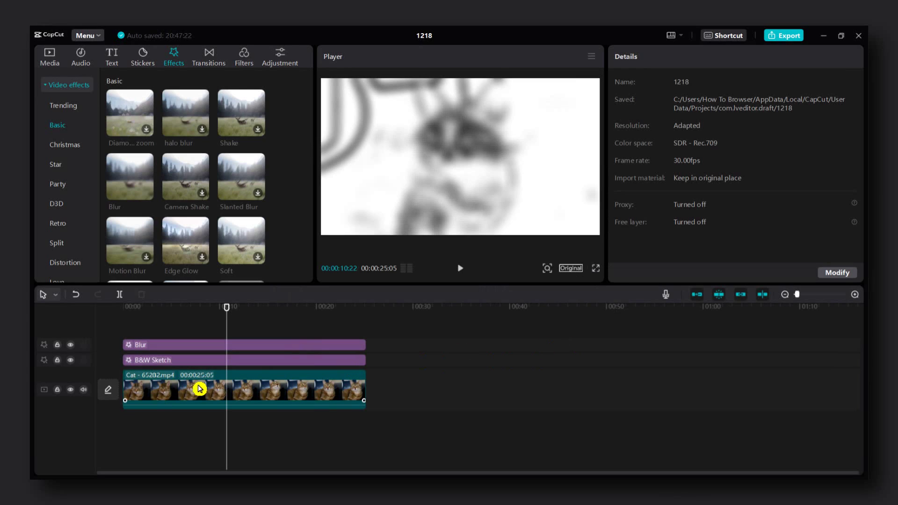
# - Delete the B&W Sketch effect and add a full-length Comic Neon effect above the Blur
pyautogui.click(176, 365)
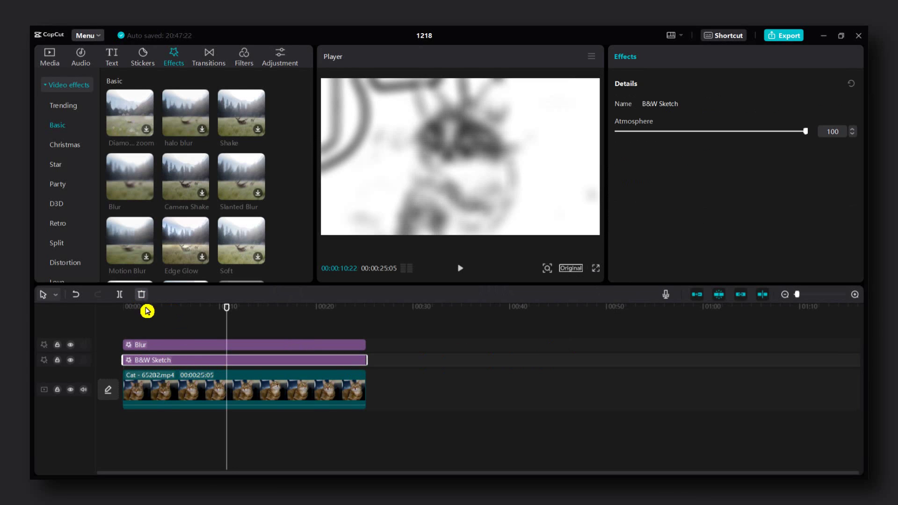
pyautogui.scroll(-1, 160, 251)
pyautogui.scroll(-2, 72, 237)
pyautogui.scroll(-2, 71, 229)
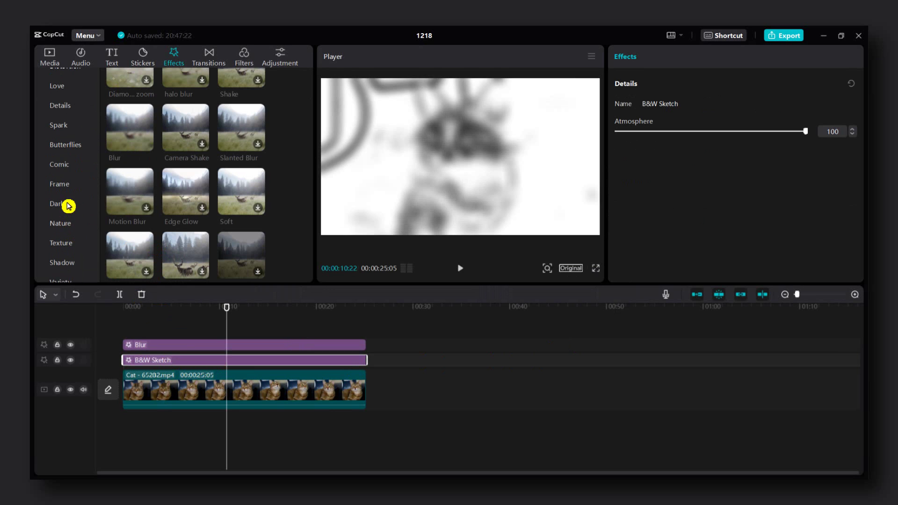
pyautogui.click(59, 167)
pyautogui.scroll(-2, 159, 215)
pyautogui.scroll(-2, 160, 218)
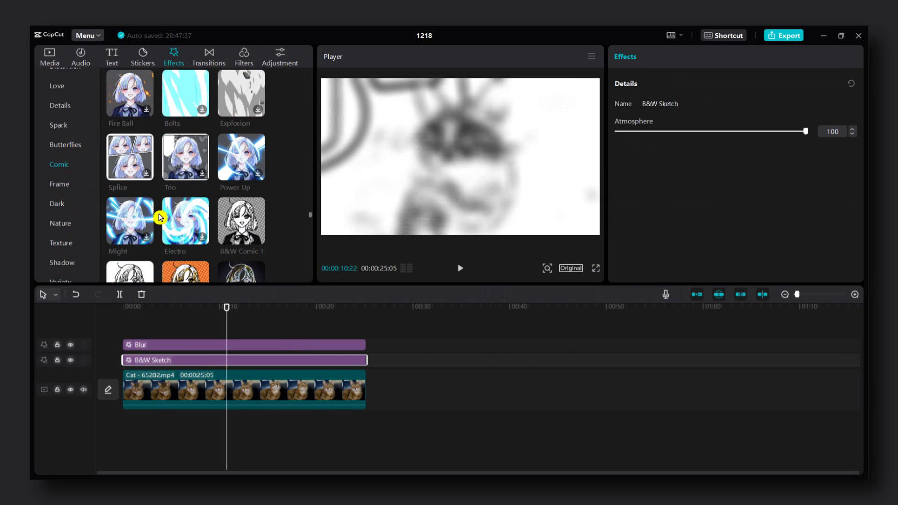
pyautogui.rightClick(189, 363)
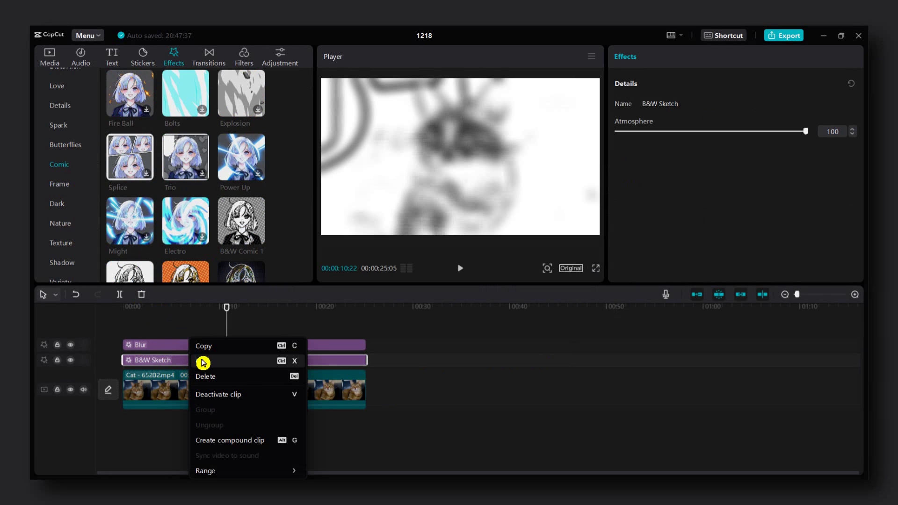
pyautogui.click(206, 376)
pyautogui.scroll(-3, 186, 260)
pyautogui.scroll(1, 187, 210)
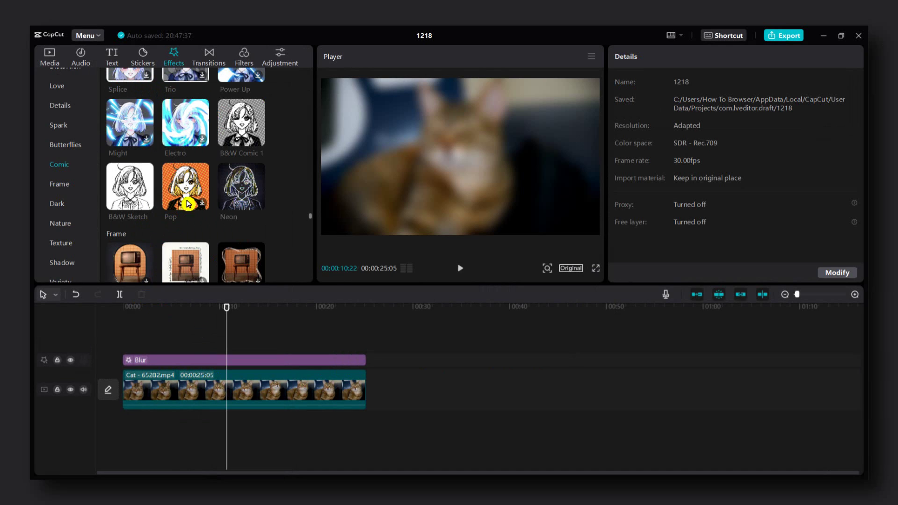
pyautogui.moveTo(231, 186)
pyautogui.mouseDown()
pyautogui.moveTo(161, 348)
pyautogui.moveTo(145, 347)
pyautogui.moveTo(367, 348)
pyautogui.mouseUp()
pyautogui.click(261, 307)
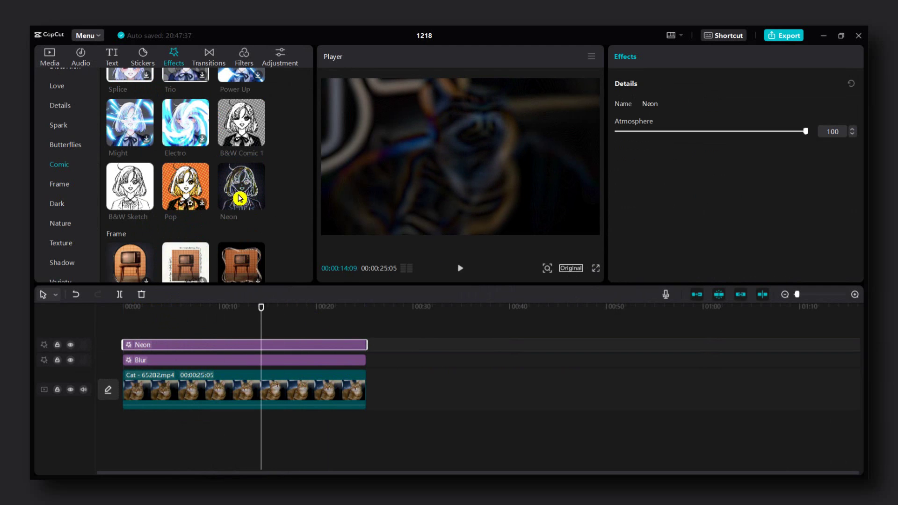
# - Export the Neon-over-Blur video as 1218(1), then select the Neon and Blur effect clips
pyautogui.click(765, 39)
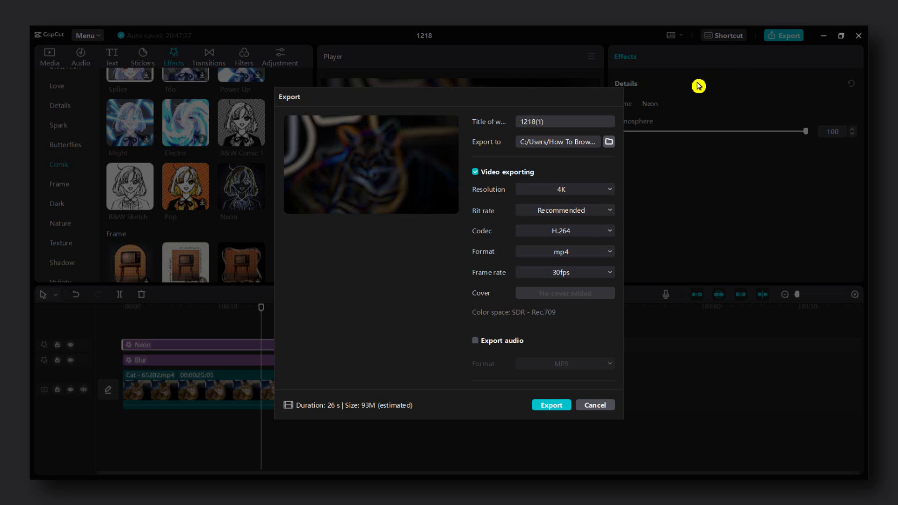
pyautogui.click(548, 403)
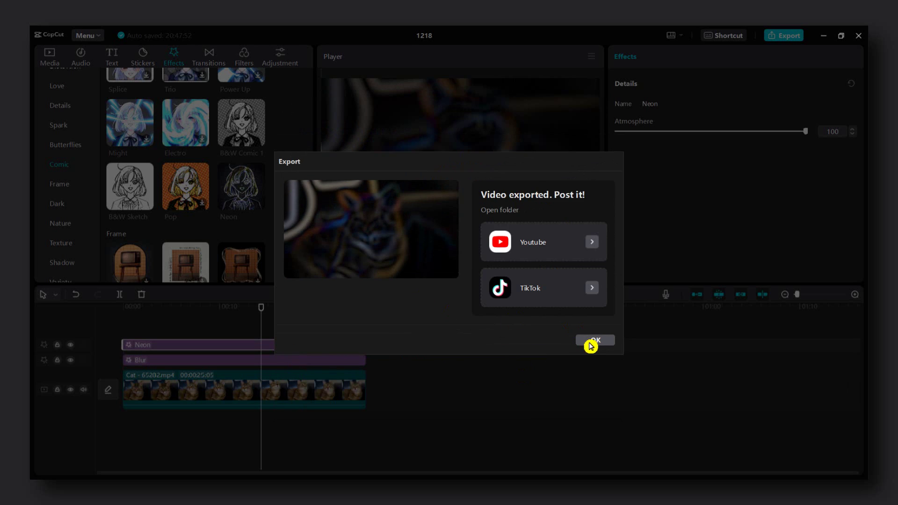
pyautogui.click(592, 347)
pyautogui.moveTo(425, 357); pyautogui.dragTo(284, 350)
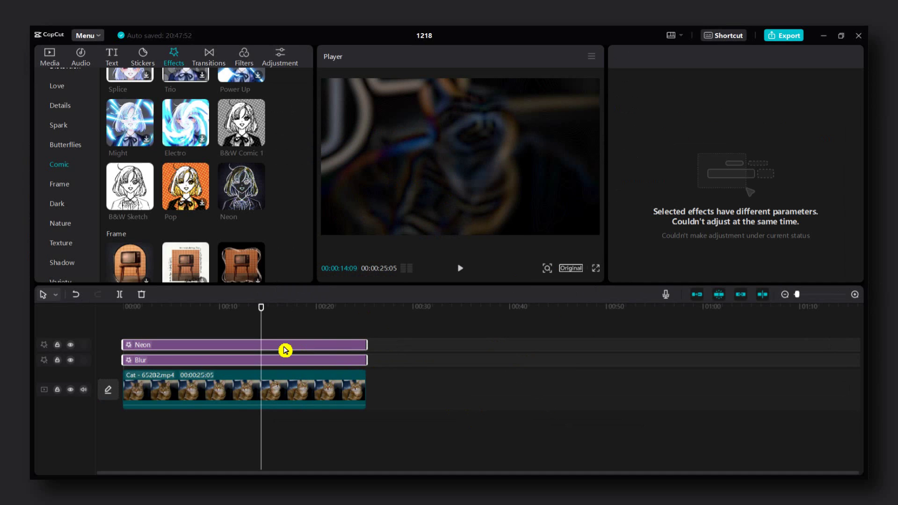
# - Delete the Neon and Blur effects and import the exported 1218 and 1218(1) videos
pyautogui.press('Delete')
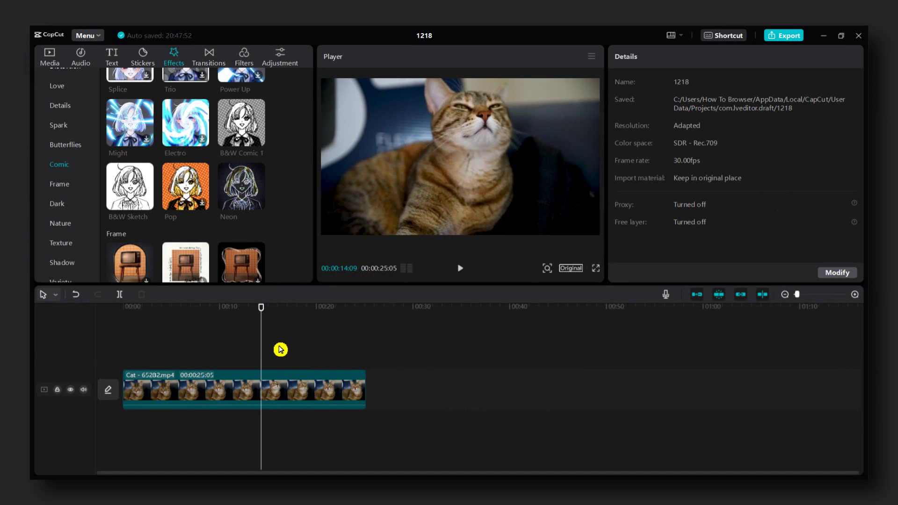
pyautogui.click(47, 58)
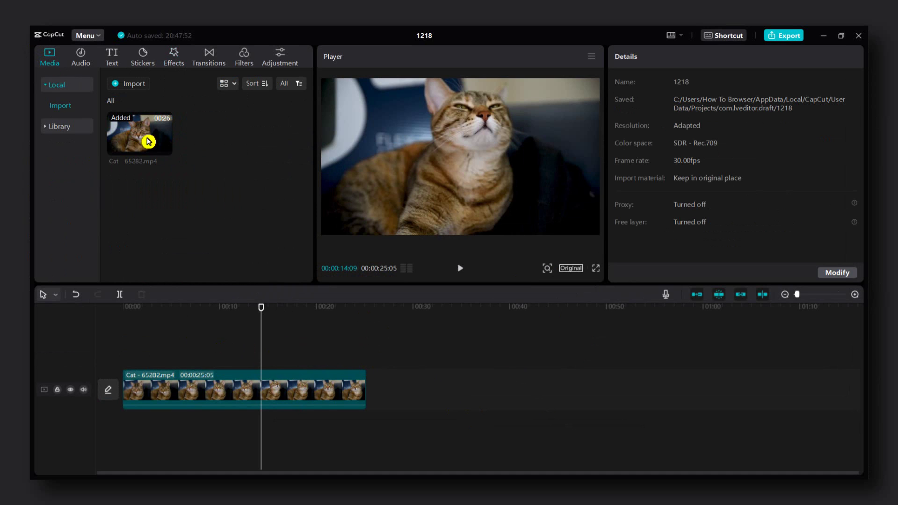
pyautogui.rightClick(211, 163)
pyautogui.click(174, 132)
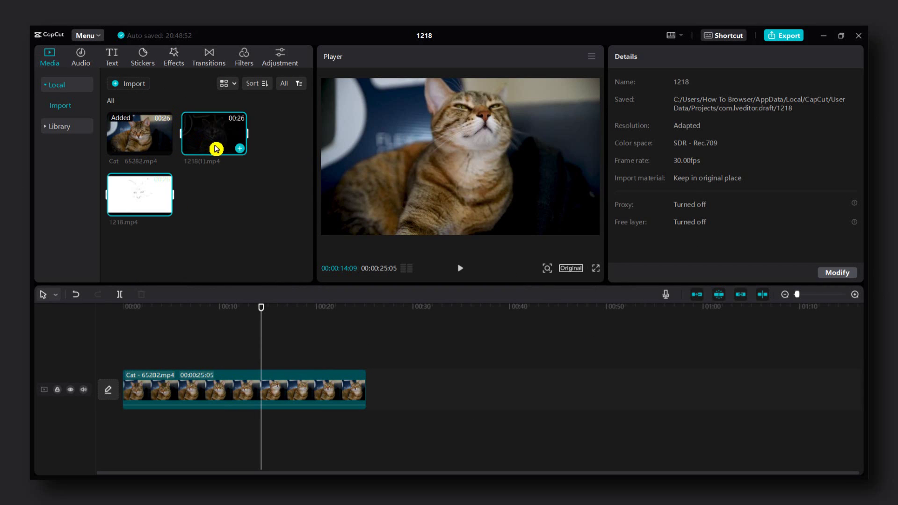
# - Stack 1218.mp4 above the cat clip and 1218(1).mp4 on top, trimming 1218(1) slightly shorter
pyautogui.moveTo(158, 215)
pyautogui.mouseDown()
pyautogui.moveTo(195, 359)
pyautogui.moveTo(156, 360)
pyautogui.mouseUp()
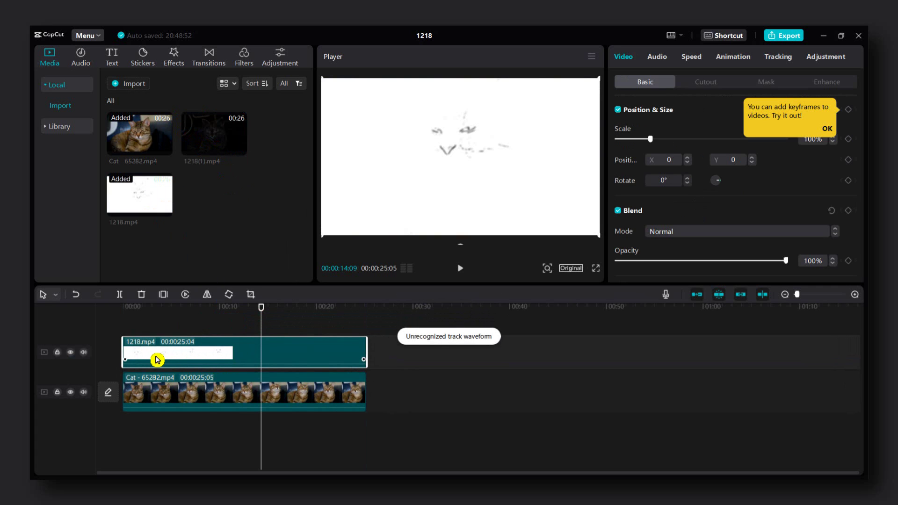
pyautogui.moveTo(214, 149); pyautogui.dragTo(178, 347)
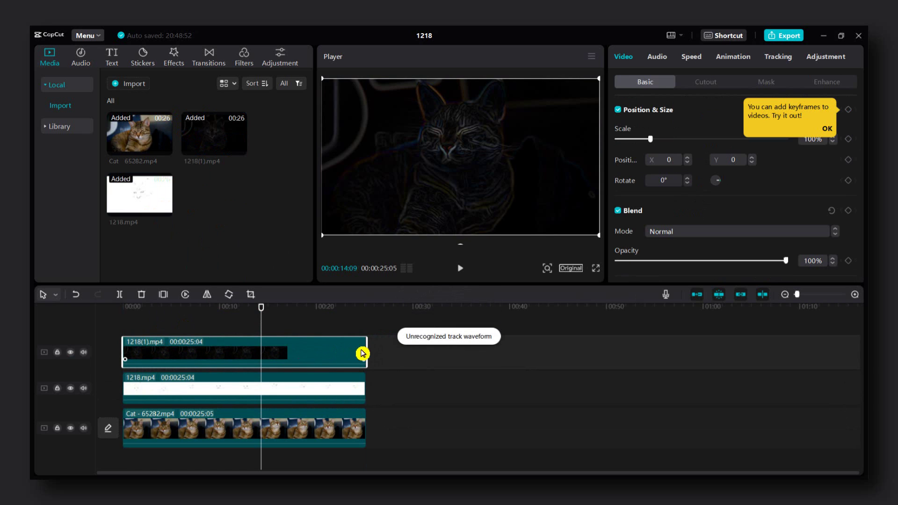
pyautogui.moveTo(362, 354); pyautogui.dragTo(361, 354)
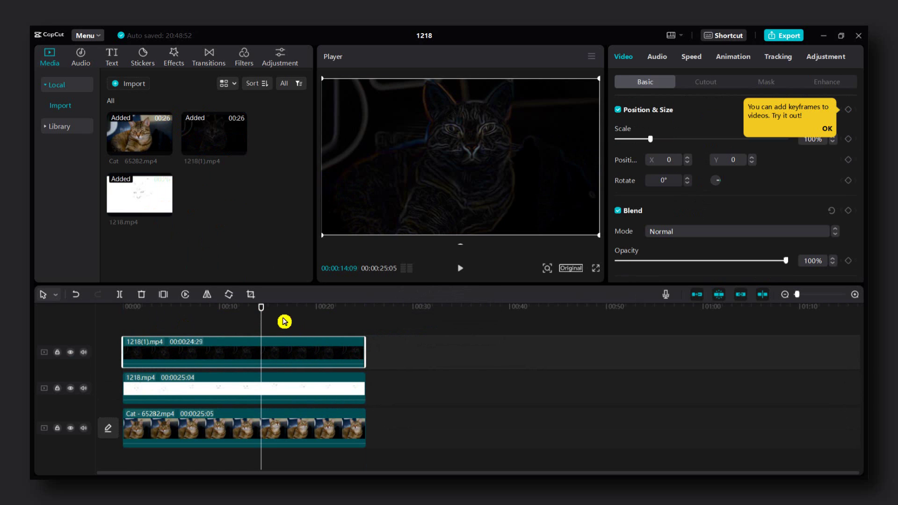
pyautogui.moveTo(262, 308); pyautogui.dragTo(269, 308)
pyautogui.click(227, 388)
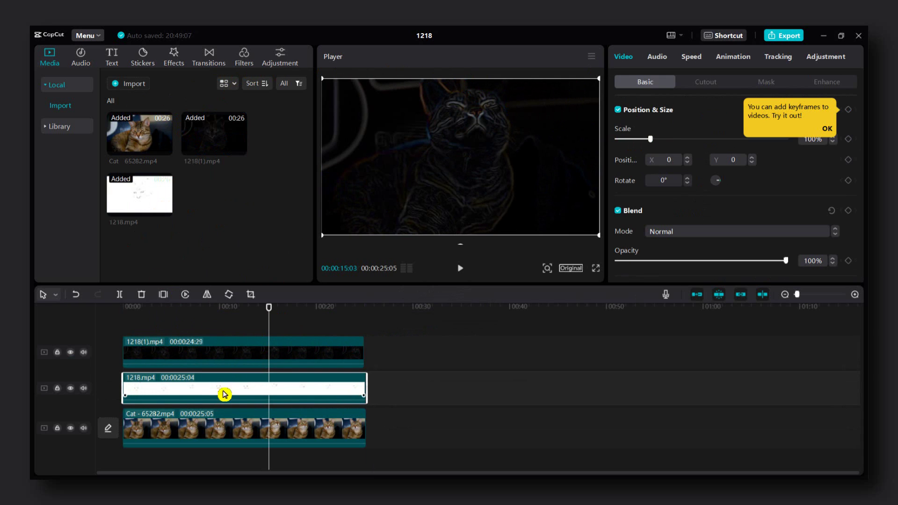
# - Set the 1218.mp4 sketch clip to Color burn blend mode at 31% opacity
pyautogui.click(466, 384)
pyautogui.click(364, 385)
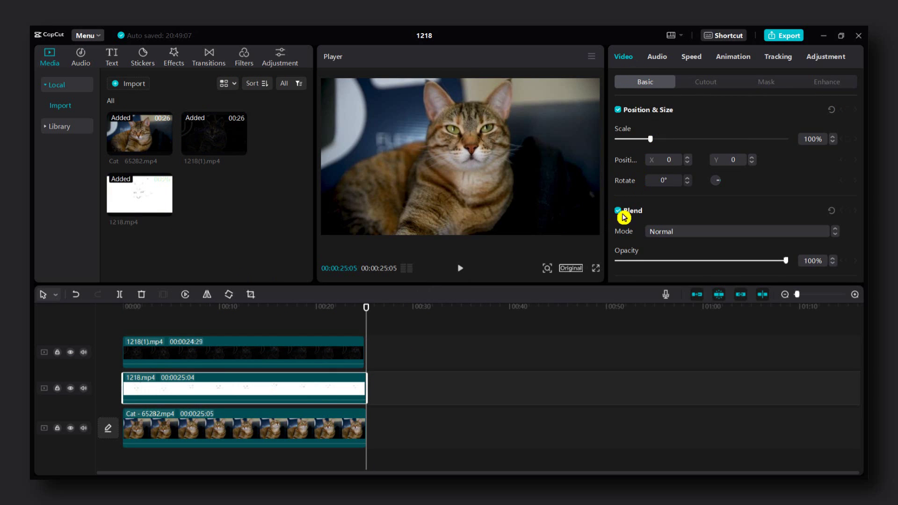
pyautogui.click(654, 236)
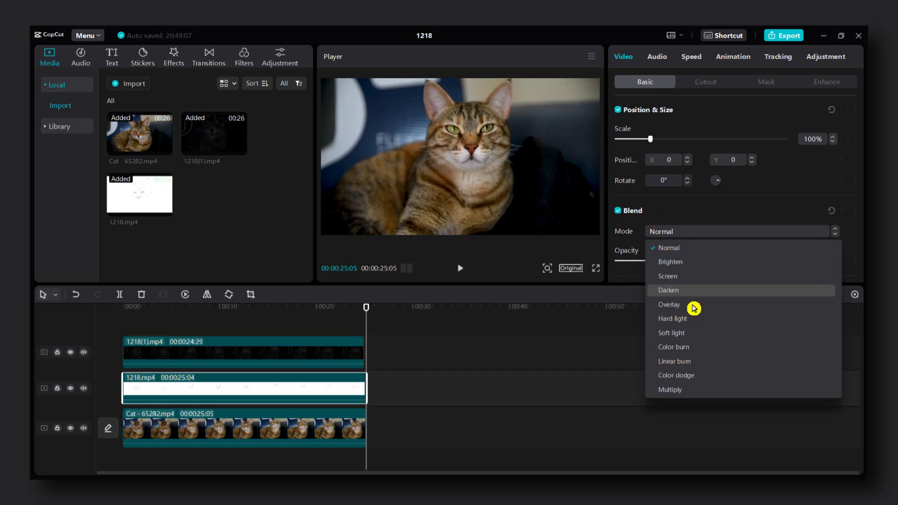
pyautogui.click(699, 347)
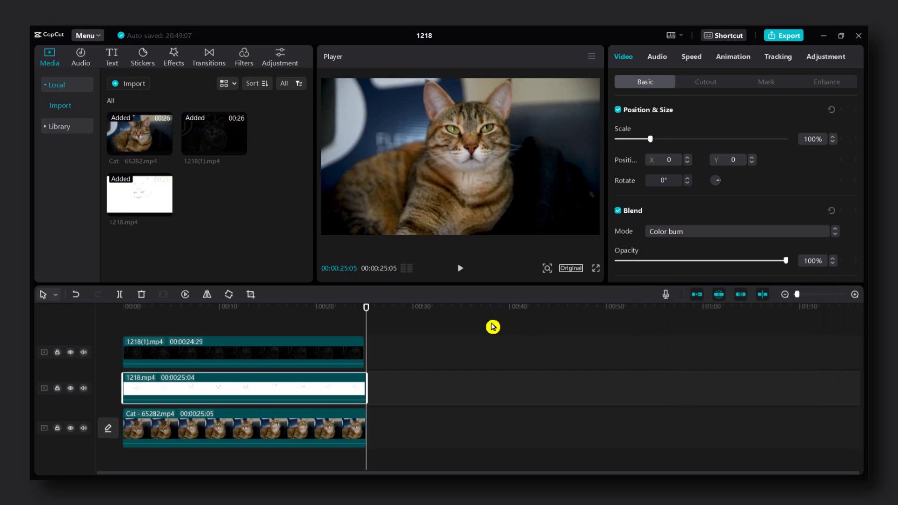
pyautogui.moveTo(778, 261); pyautogui.dragTo(664, 261)
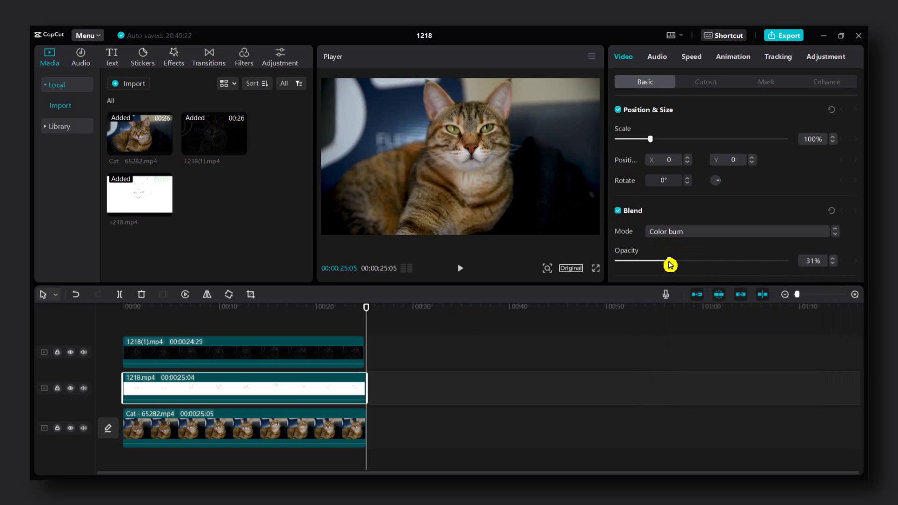
# - Set the 1218(1).mp4 neon clip to Color dodge blend mode at 65% opacity
pyautogui.click(333, 361)
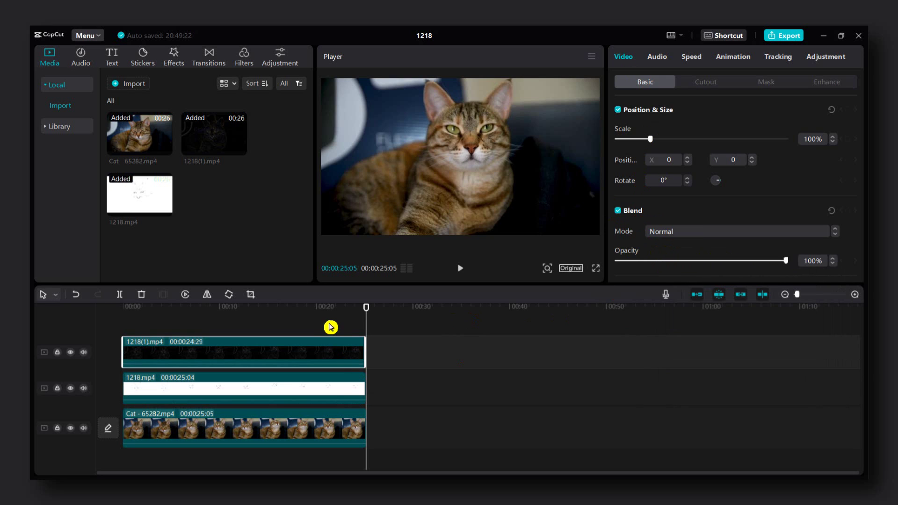
pyautogui.click(300, 319)
pyautogui.click(260, 311)
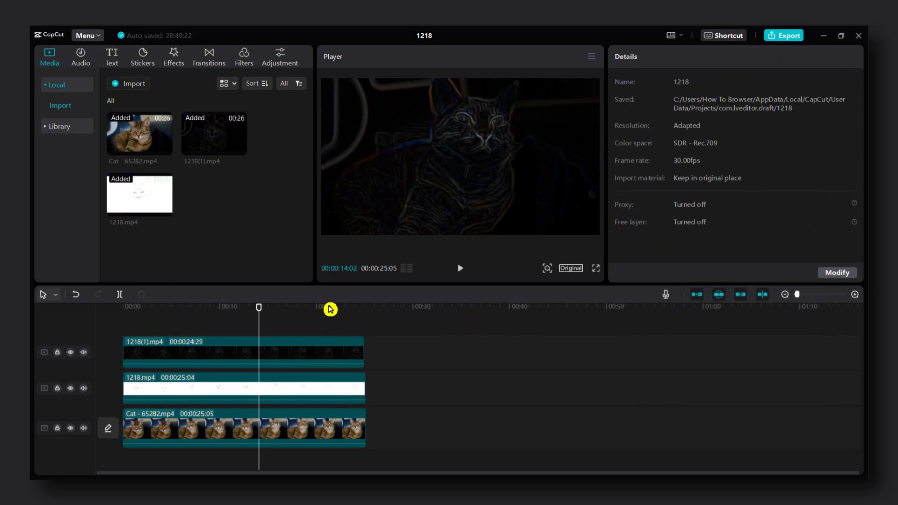
pyautogui.click(297, 348)
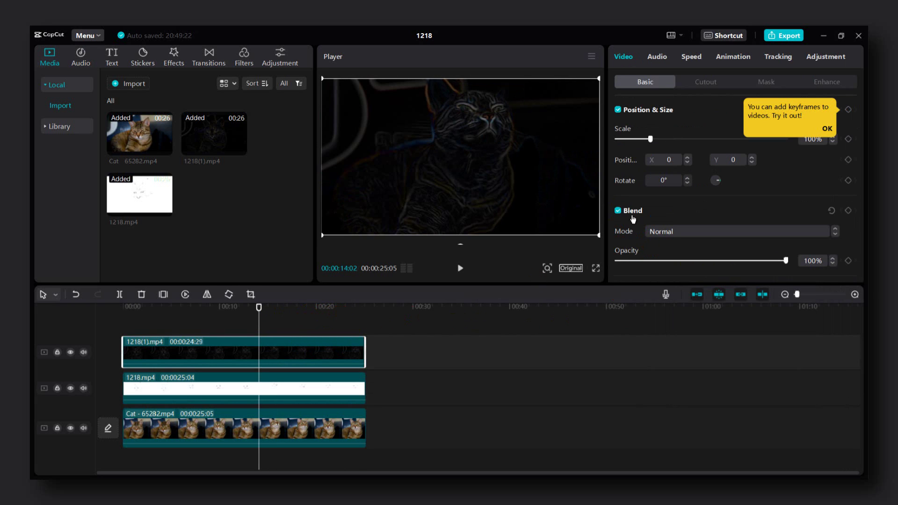
pyautogui.click(660, 234)
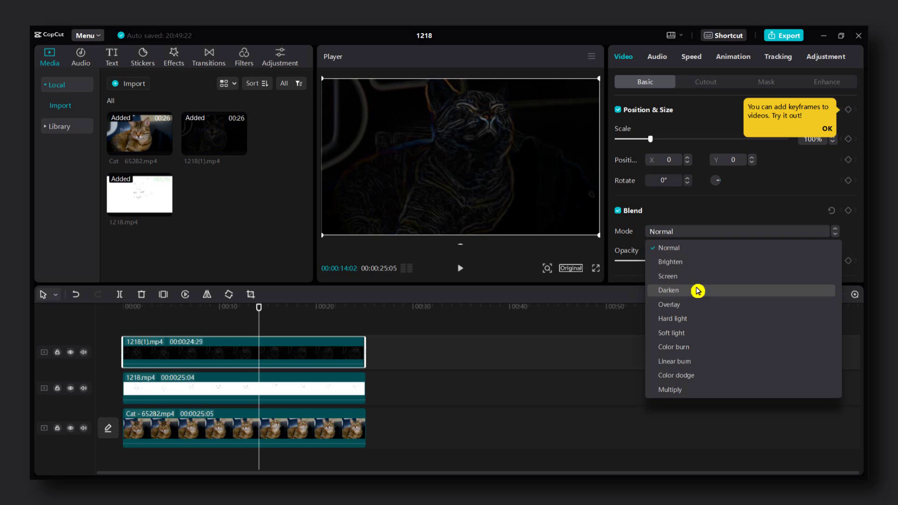
pyautogui.click(674, 376)
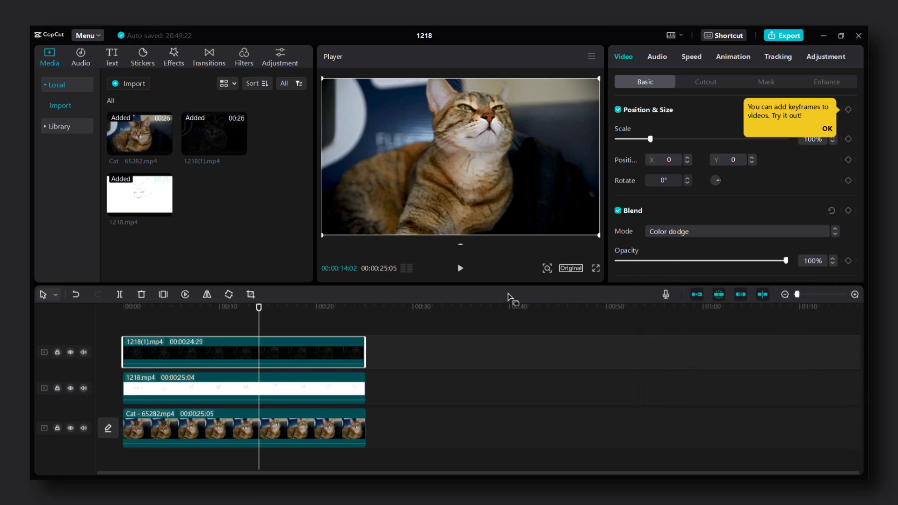
pyautogui.moveTo(785, 260)
pyautogui.mouseDown()
pyautogui.moveTo(688, 263)
pyautogui.moveTo(726, 261)
pyautogui.mouseUp()
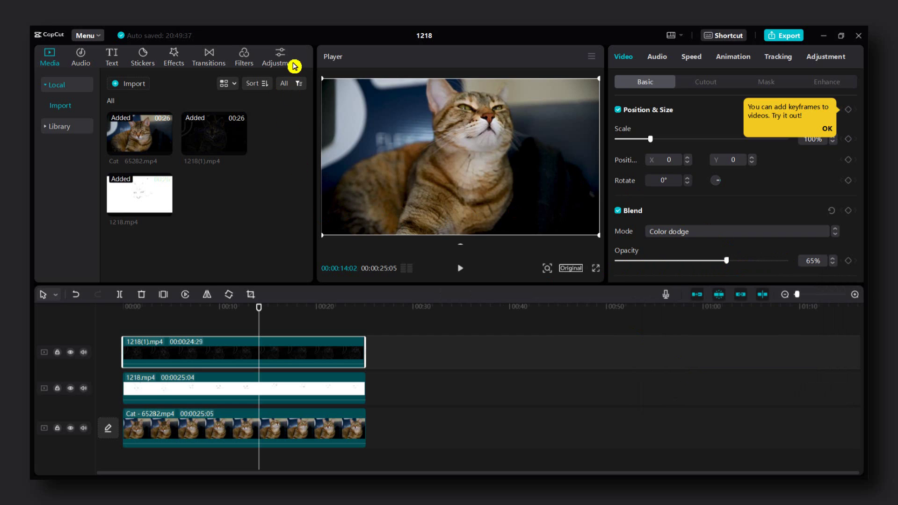
# - Add a Custom adjustment layer to the timeline aligned with the clips' start
pyautogui.click(280, 59)
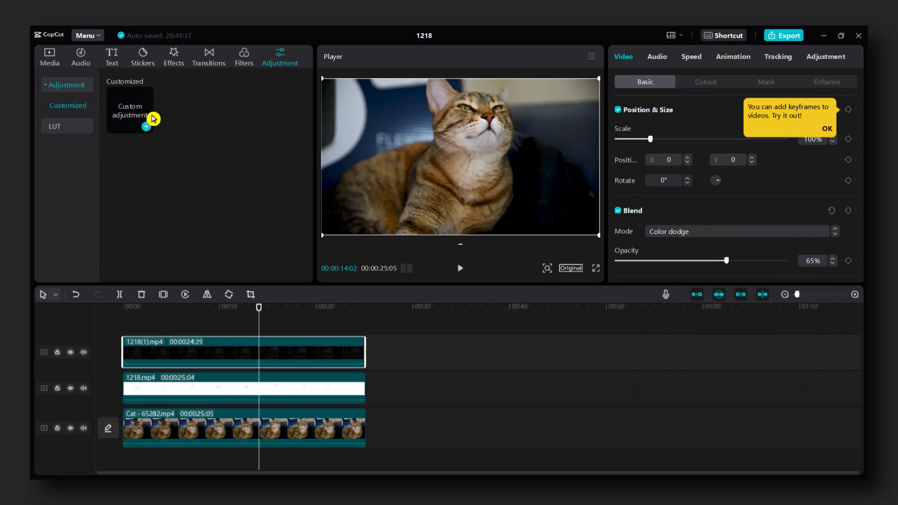
pyautogui.click(139, 112)
pyautogui.moveTo(274, 344)
pyautogui.mouseDown()
pyautogui.moveTo(135, 344)
pyautogui.moveTo(365, 342)
pyautogui.mouseUp()
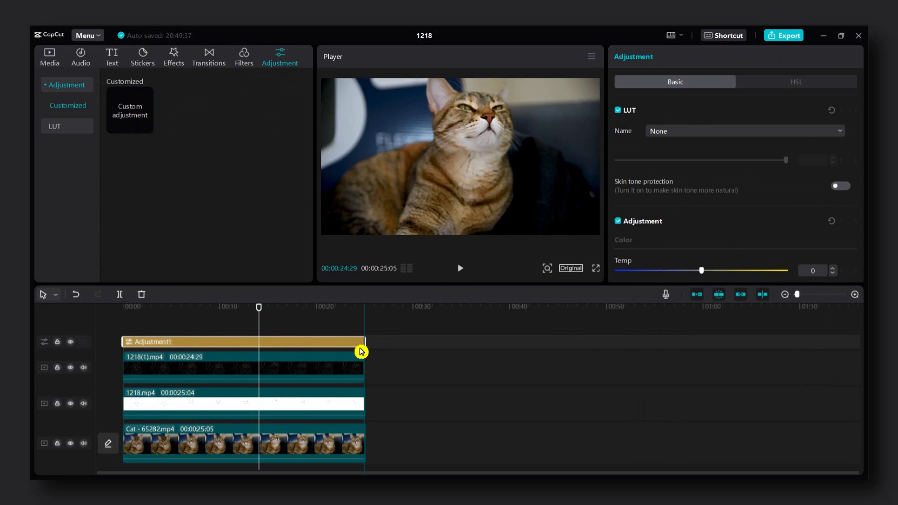
pyautogui.moveTo(255, 318); pyautogui.dragTo(243, 317)
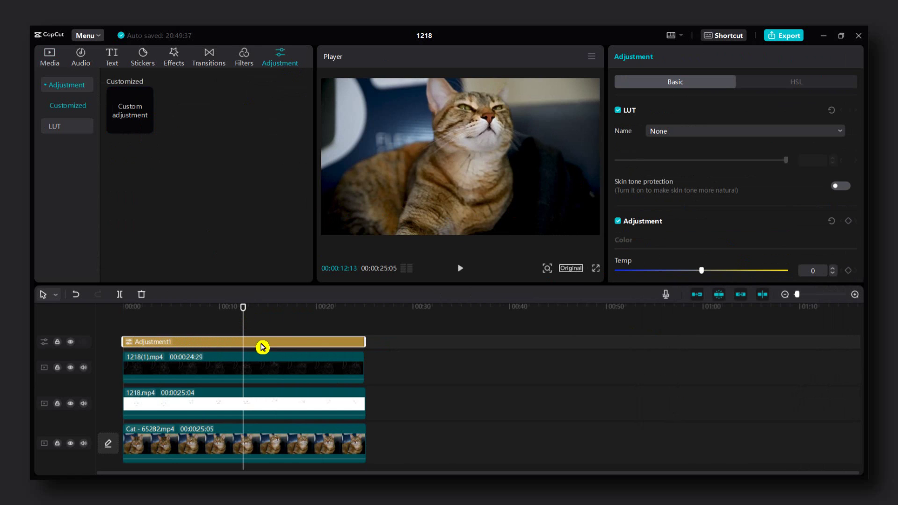
pyautogui.scroll(-2, 681, 242)
pyautogui.scroll(-5, 690, 217)
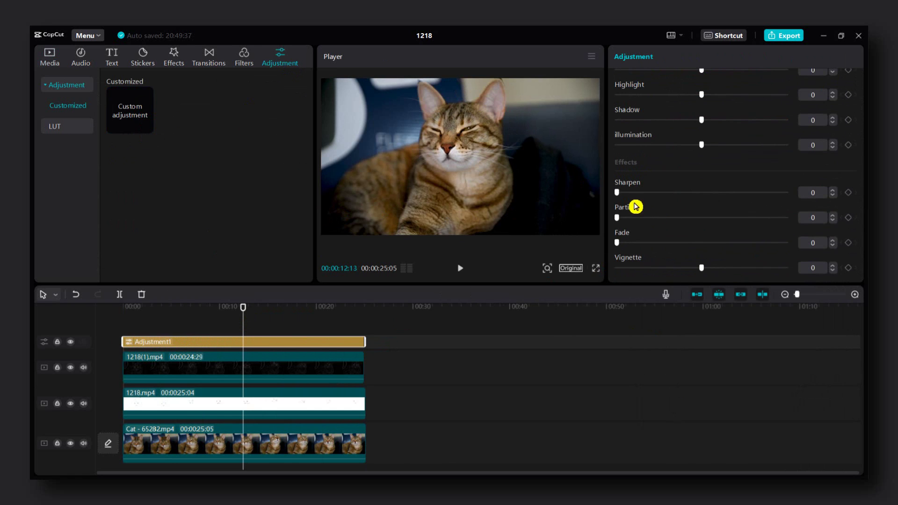
# - Set the adjustment layer's Sharpen to 55 and illumination to 11
pyautogui.moveTo(623, 198); pyautogui.dragTo(660, 200)
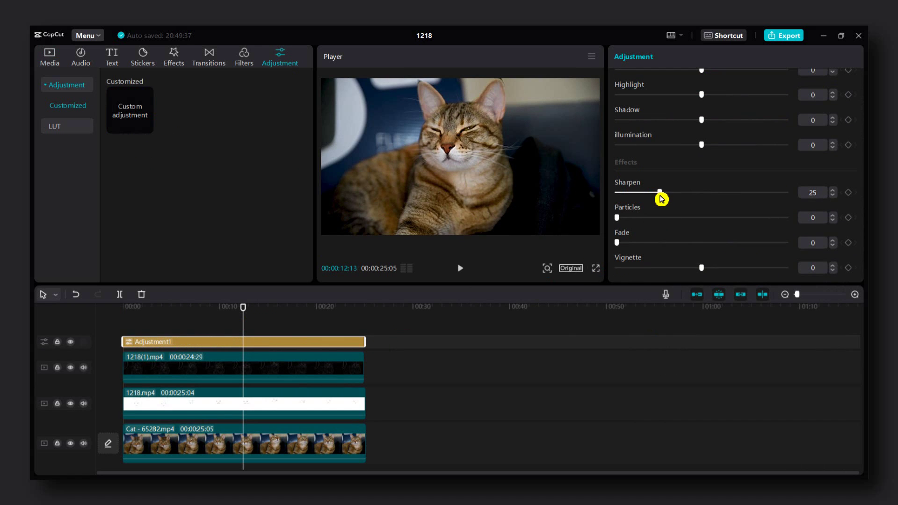
pyautogui.moveTo(662, 200)
pyautogui.mouseDown()
pyautogui.moveTo(777, 195)
pyautogui.moveTo(652, 199)
pyautogui.moveTo(802, 197)
pyautogui.moveTo(712, 196)
pyautogui.mouseUp()
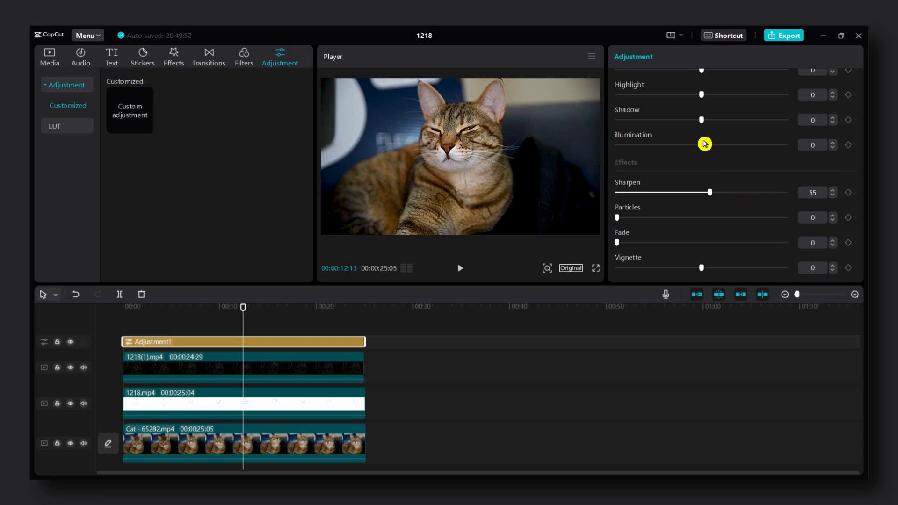
pyautogui.moveTo(711, 144)
pyautogui.mouseDown()
pyautogui.moveTo(720, 145)
pyautogui.moveTo(678, 122)
pyautogui.moveTo(720, 134)
pyautogui.moveTo(704, 136)
pyautogui.mouseUp()
pyautogui.scroll(2, 689, 134)
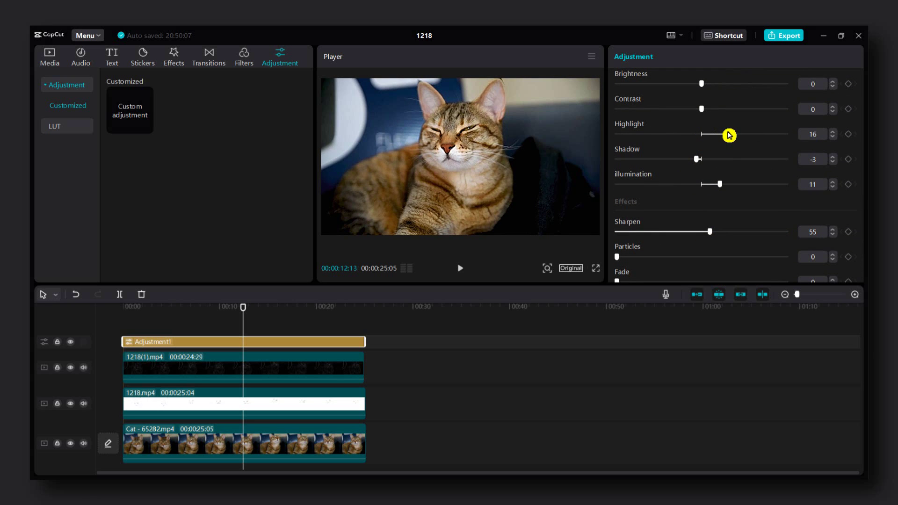
# - Raise the adjustment layer's contrast to 8 and nudge its brightness up to 3
pyautogui.moveTo(701, 109); pyautogui.dragTo(714, 113)
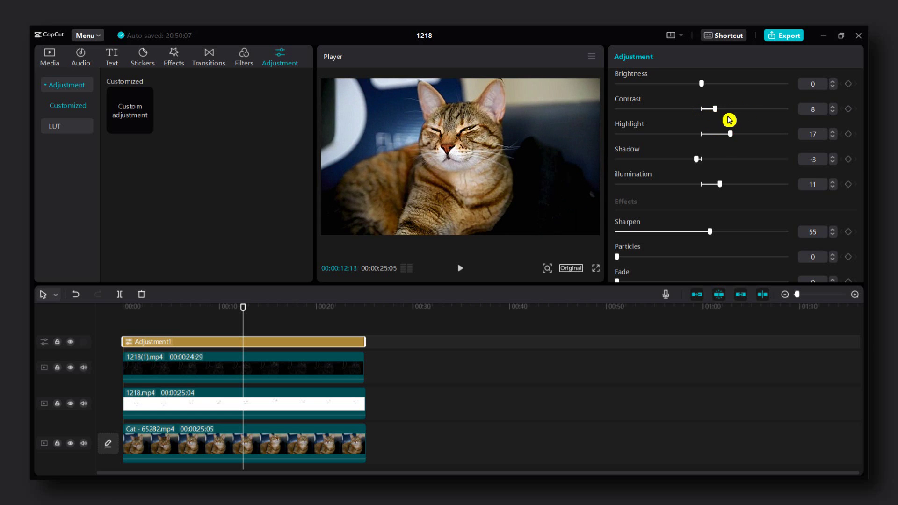
pyautogui.scroll(2, 730, 120)
pyautogui.moveTo(701, 124)
pyautogui.mouseDown()
pyautogui.moveTo(774, 128)
pyautogui.moveTo(704, 125)
pyautogui.mouseUp()
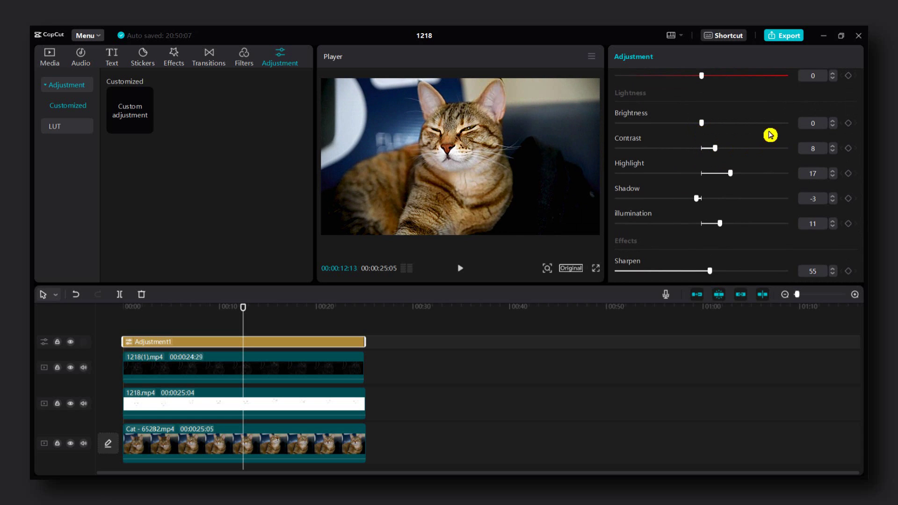
pyautogui.click(833, 121)
pyautogui.click(833, 121)
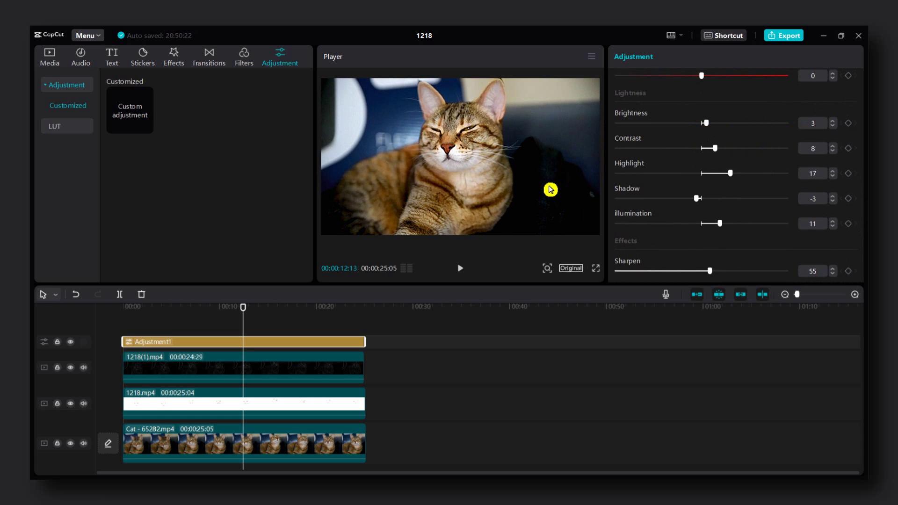
pyautogui.scroll(1, 662, 167)
pyautogui.scroll(-3, 662, 167)
pyautogui.scroll(1, 734, 175)
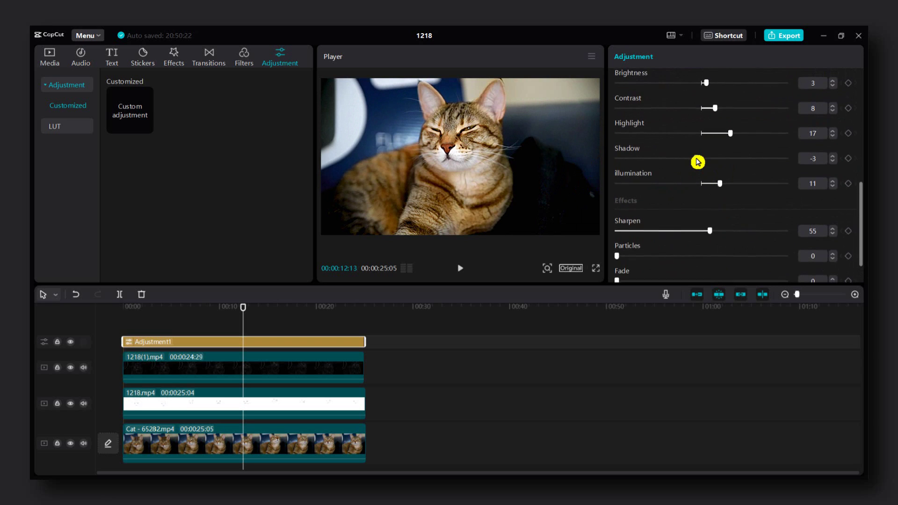
pyautogui.scroll(1, 698, 162)
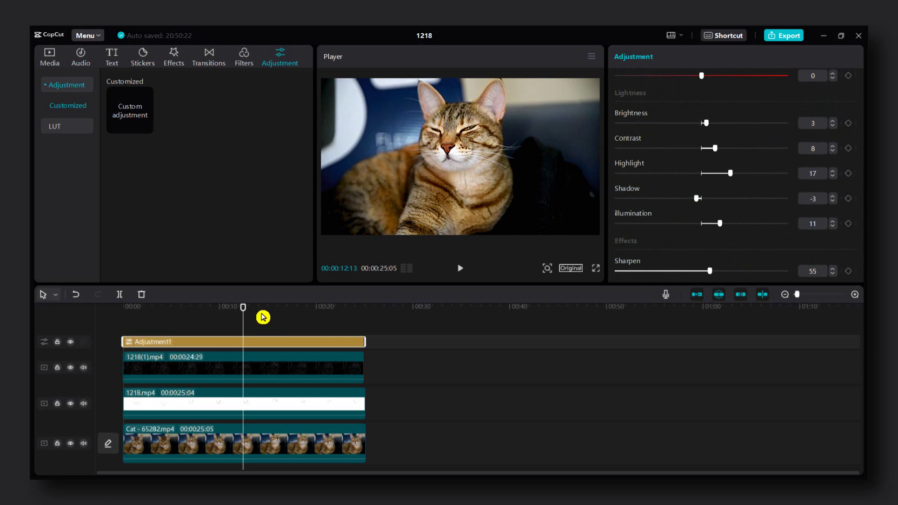
pyautogui.moveTo(248, 311)
pyautogui.mouseDown()
pyautogui.moveTo(347, 321)
pyautogui.moveTo(139, 318)
pyautogui.mouseUp()
pyautogui.click(71, 368)
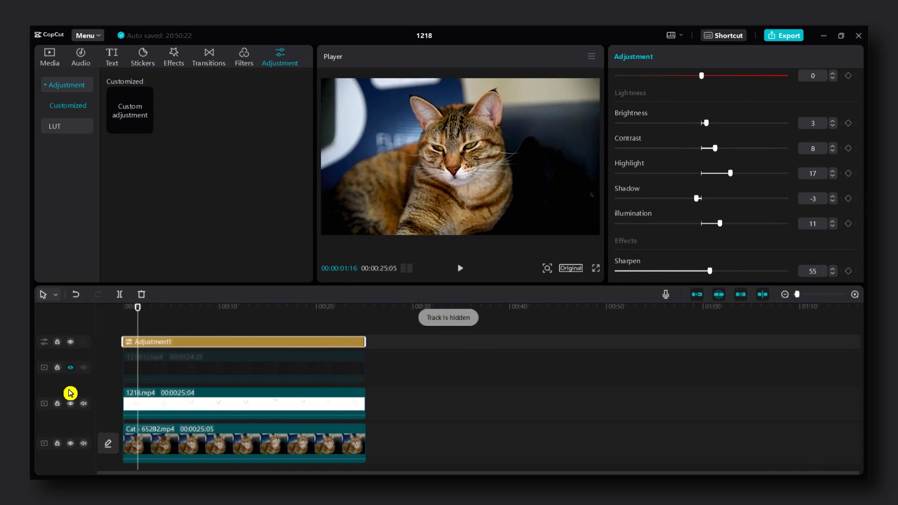
pyautogui.click(70, 404)
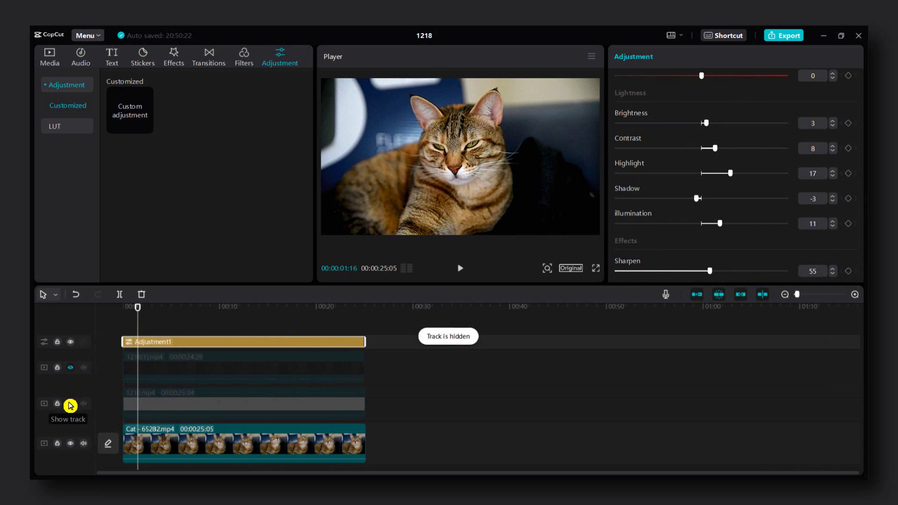
pyautogui.click(70, 342)
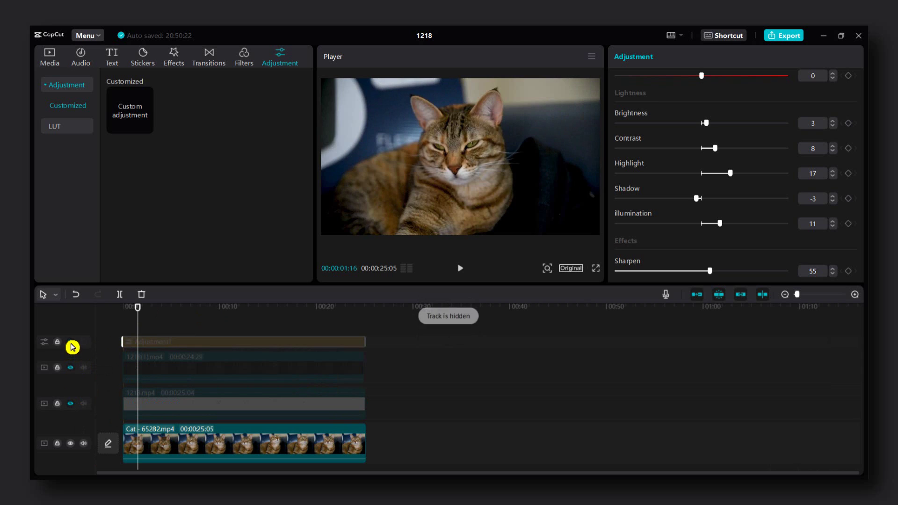
pyautogui.click(70, 404)
pyautogui.click(70, 368)
pyautogui.click(71, 342)
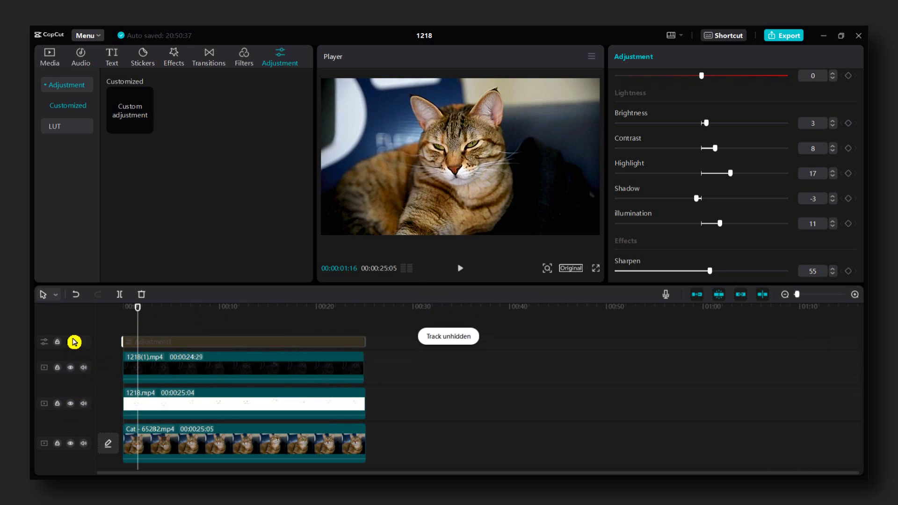